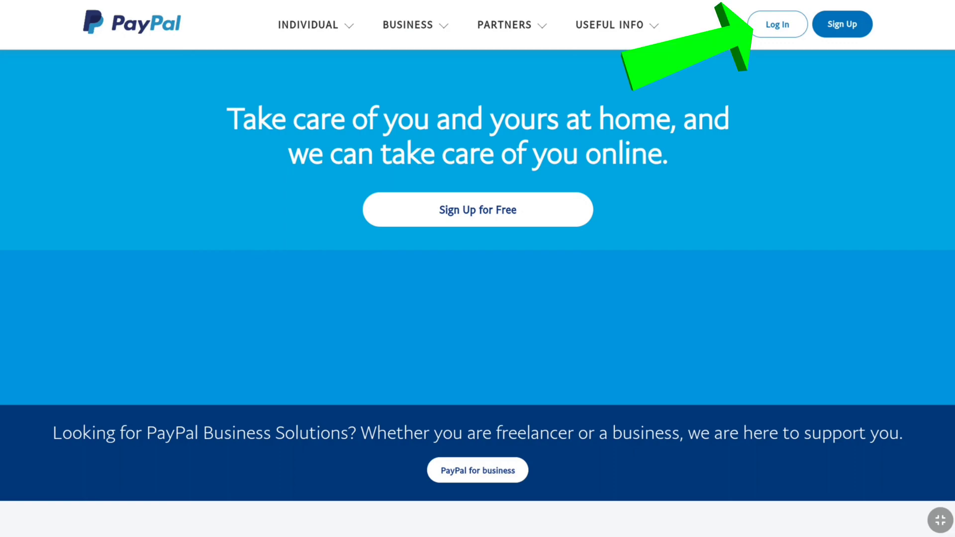
Sign in to PayPal with the account e-mail, password and the 6-digit verification code
click(771, 29)
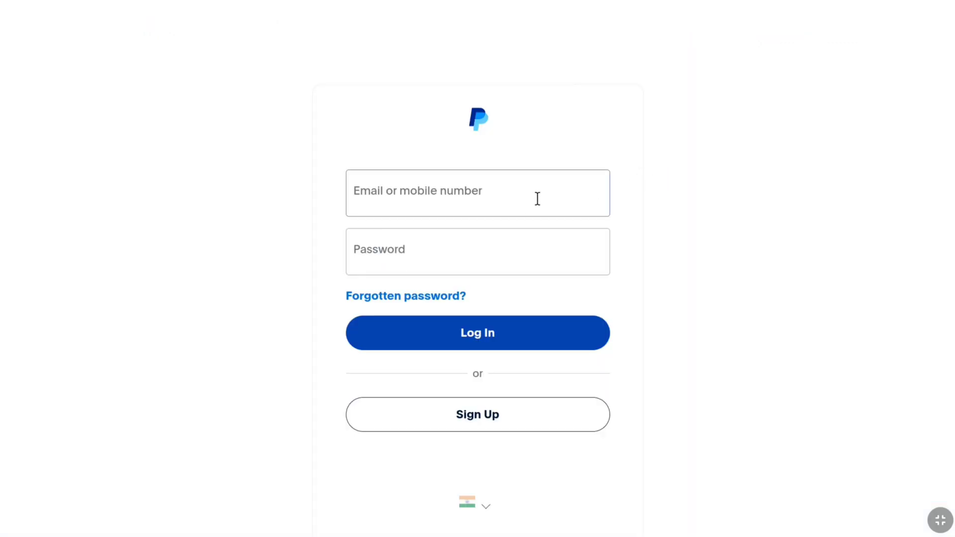
click(478, 199)
text(xxxxxxxxxxx)
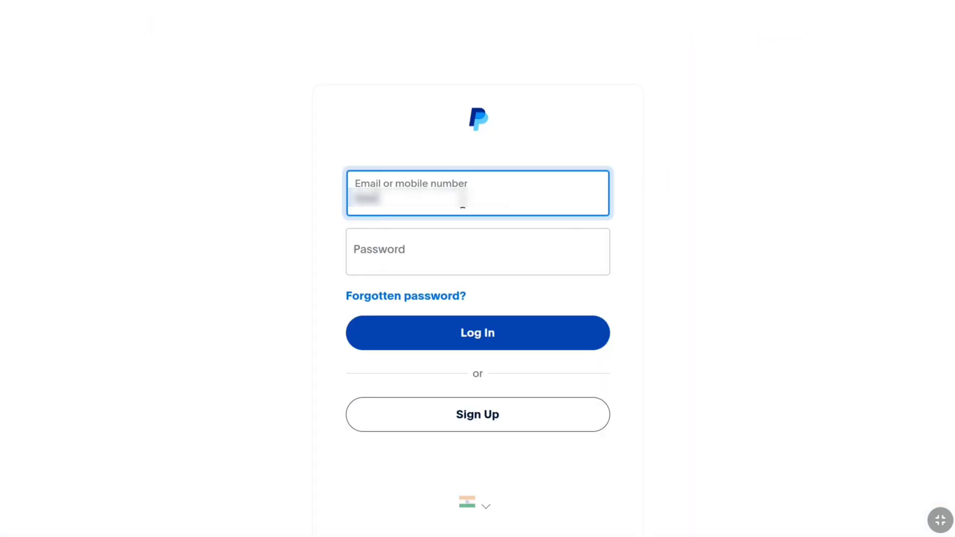
text(xxxxxxxxxx)
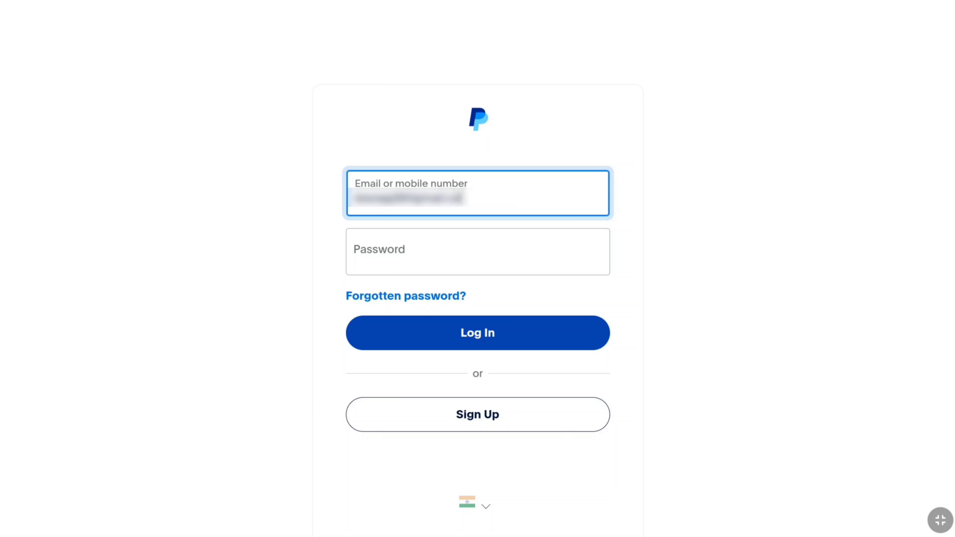
click(456, 236)
text(xxxxxxxxxx)
click(493, 332)
click(473, 281)
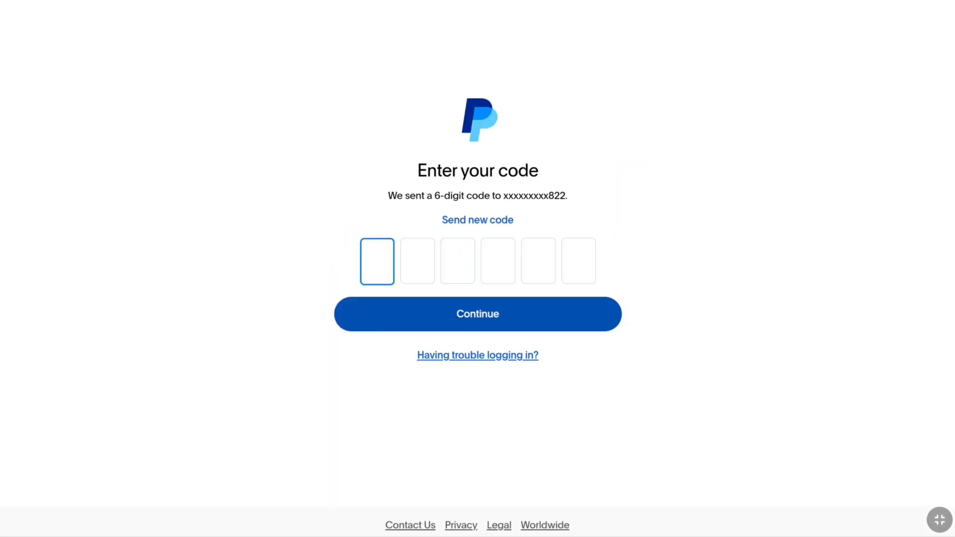
click(486, 304)
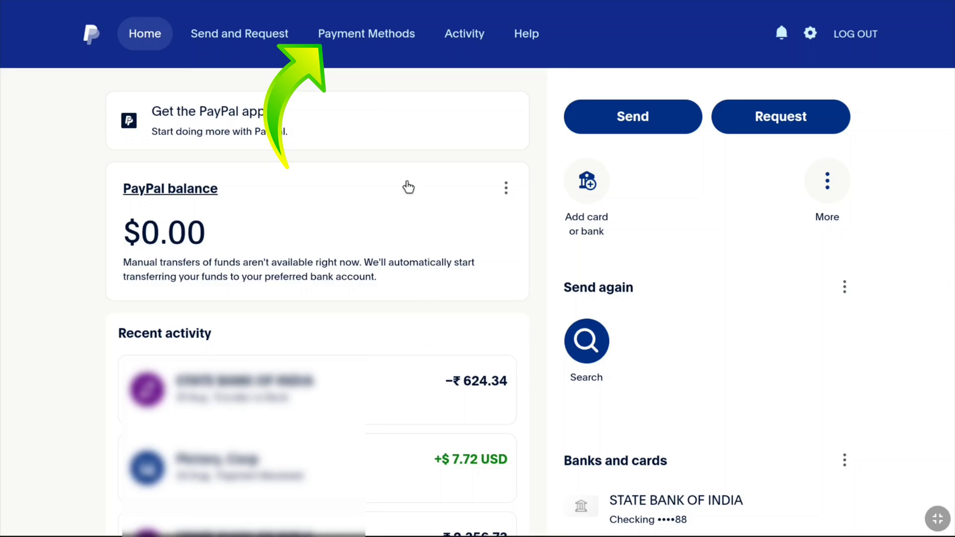
Go to Pay & Get paid > Banks & Cards to see the linked State Bank of India account
click(368, 37)
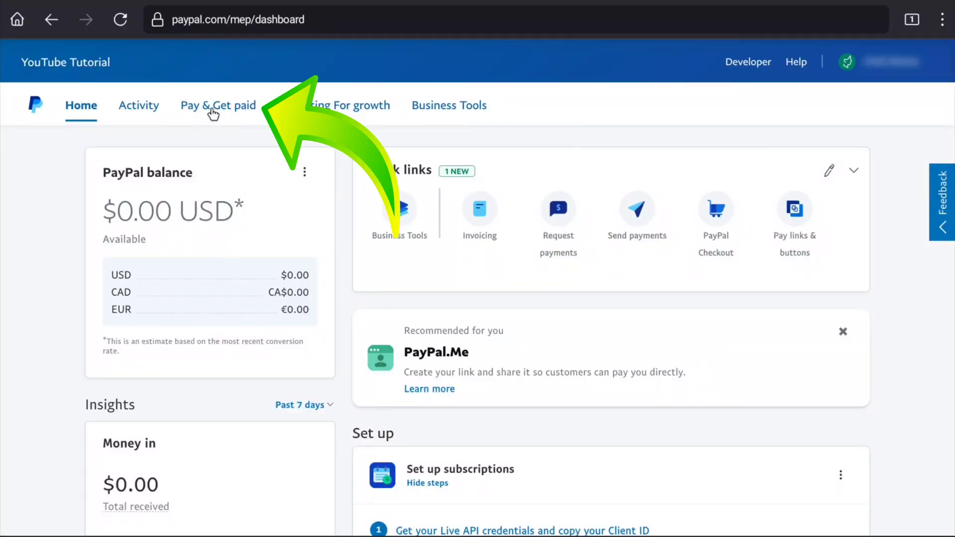
click(214, 113)
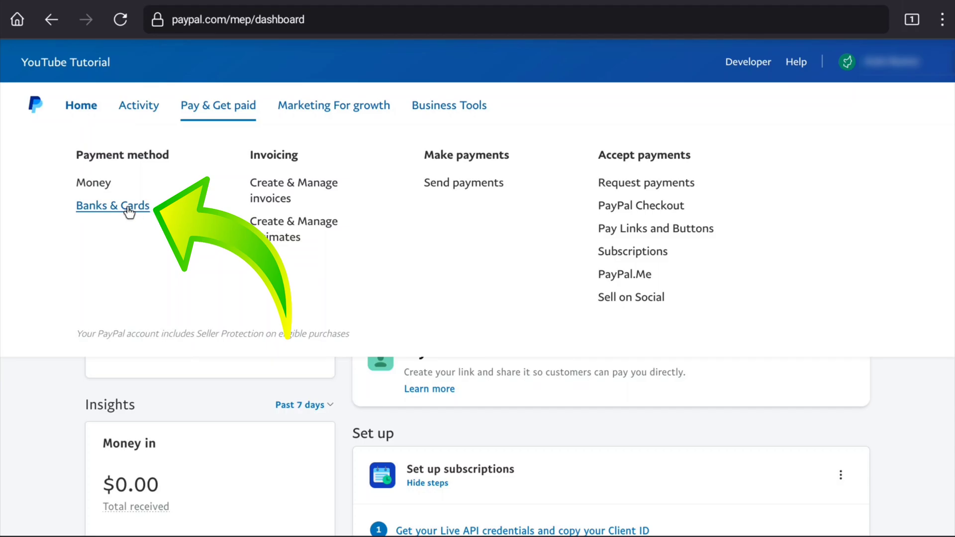
click(134, 206)
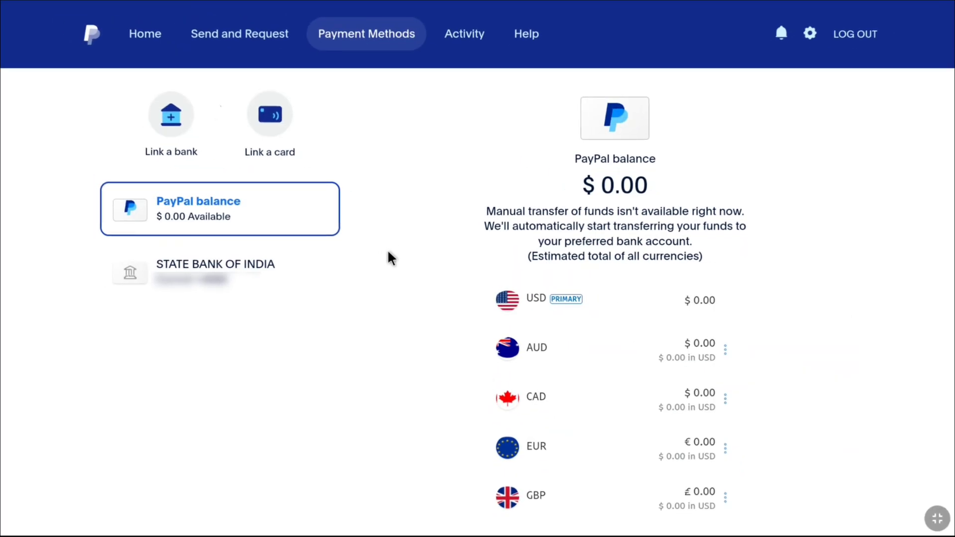
Start linking a new bank from the Payment Methods page
click(169, 134)
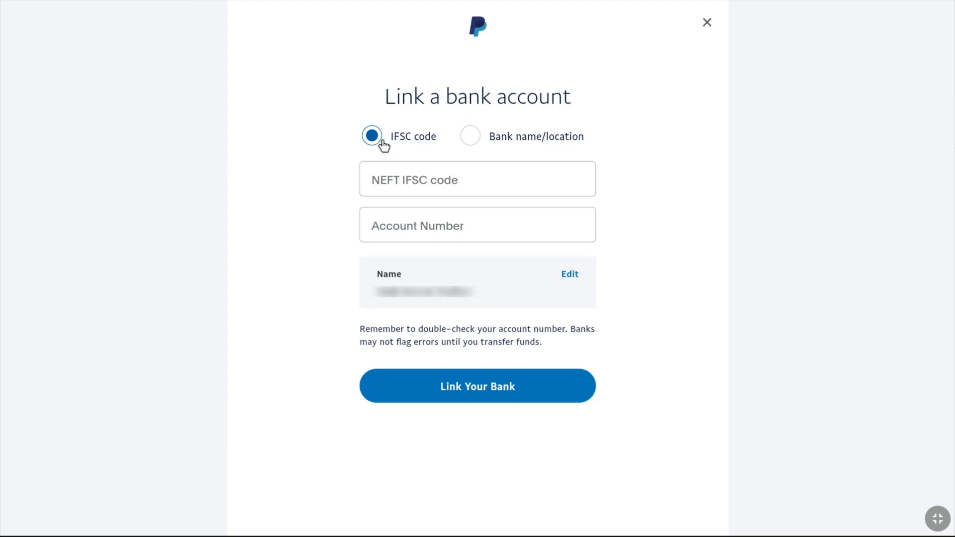
Switch the bank lookup from IFSC code to Bank name/location and focus the bank name search
click(471, 139)
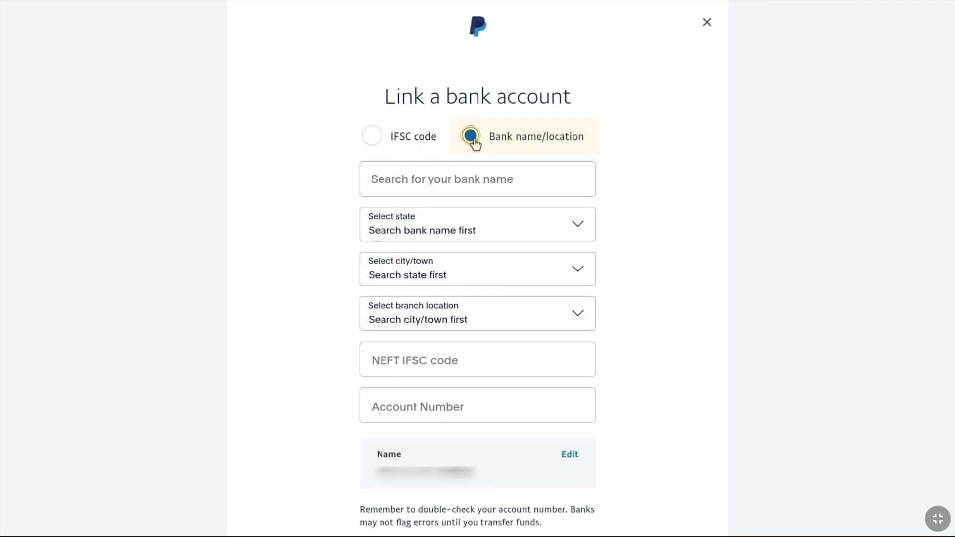
click(374, 137)
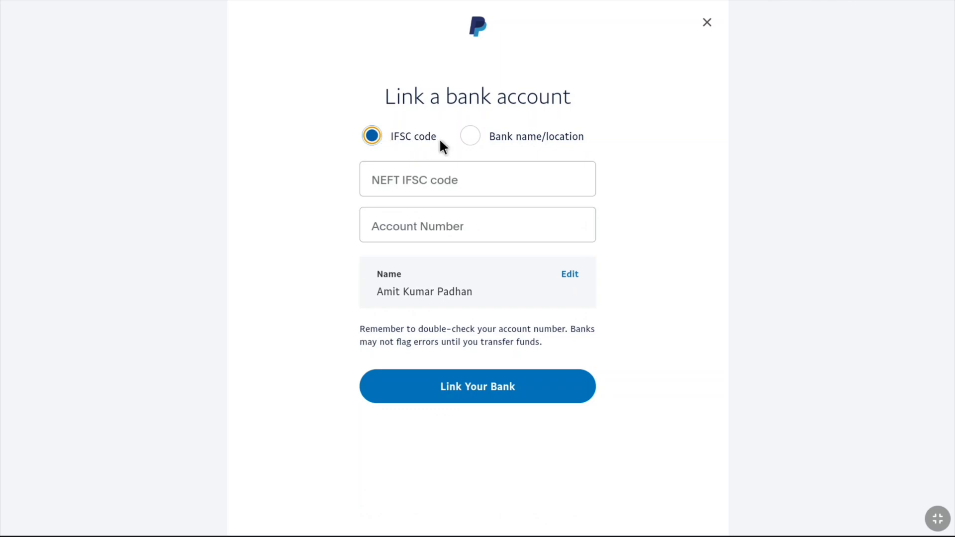
click(471, 139)
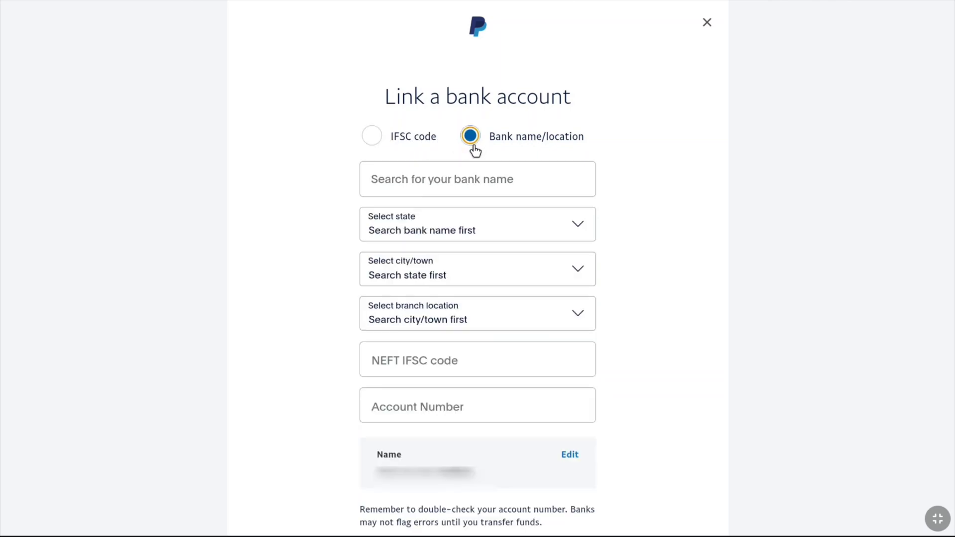
click(464, 180)
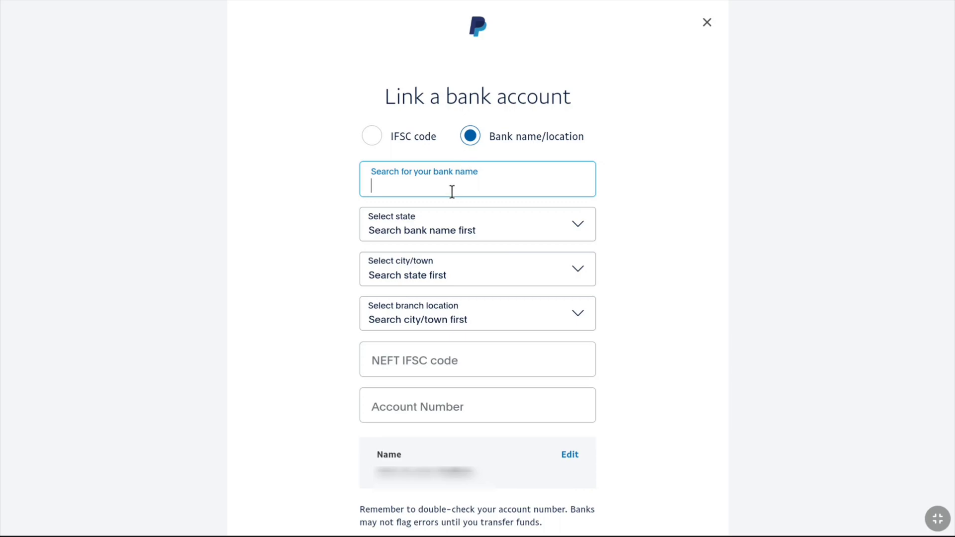
Pick BANK OF INDIA, state ODISHA, then a city and branch so the IFSC auto-fills
text(Bank)
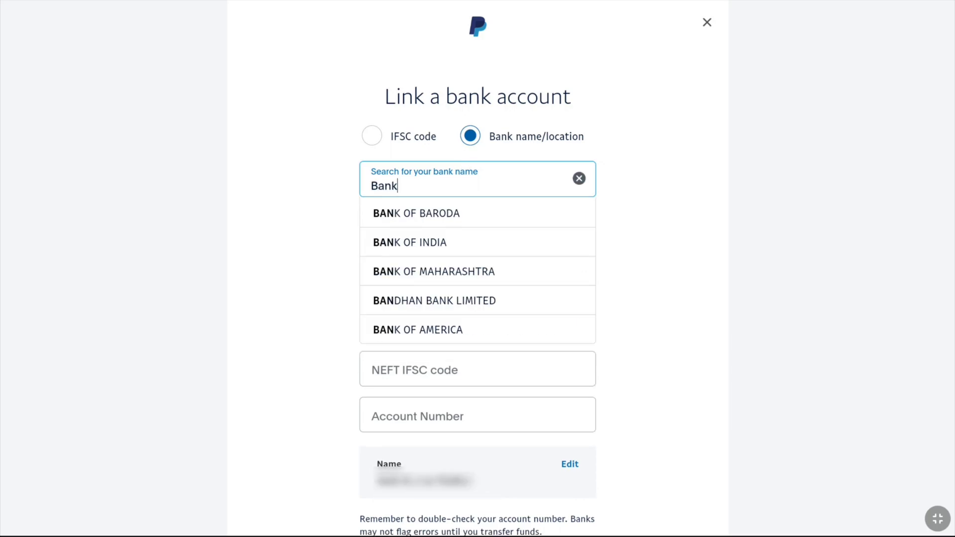
text( of India)
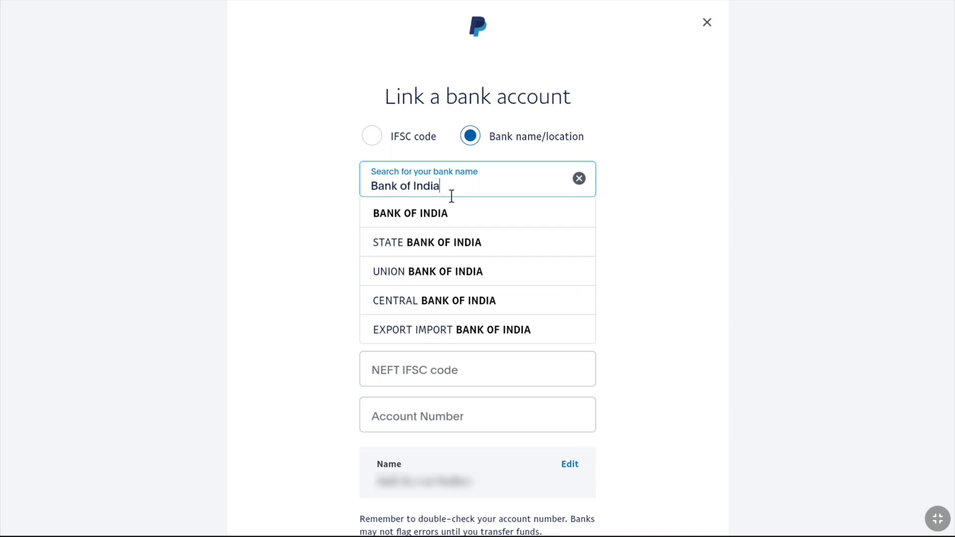
click(441, 213)
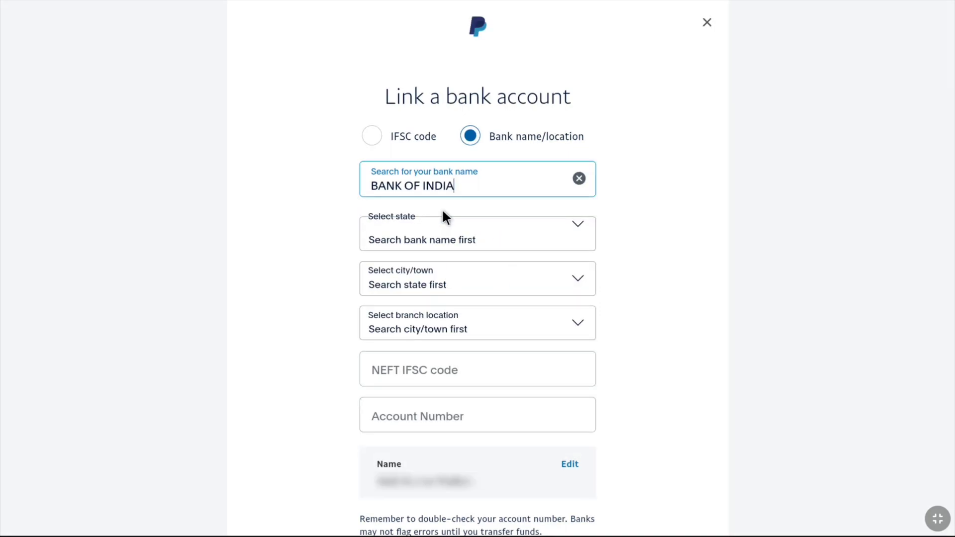
click(470, 234)
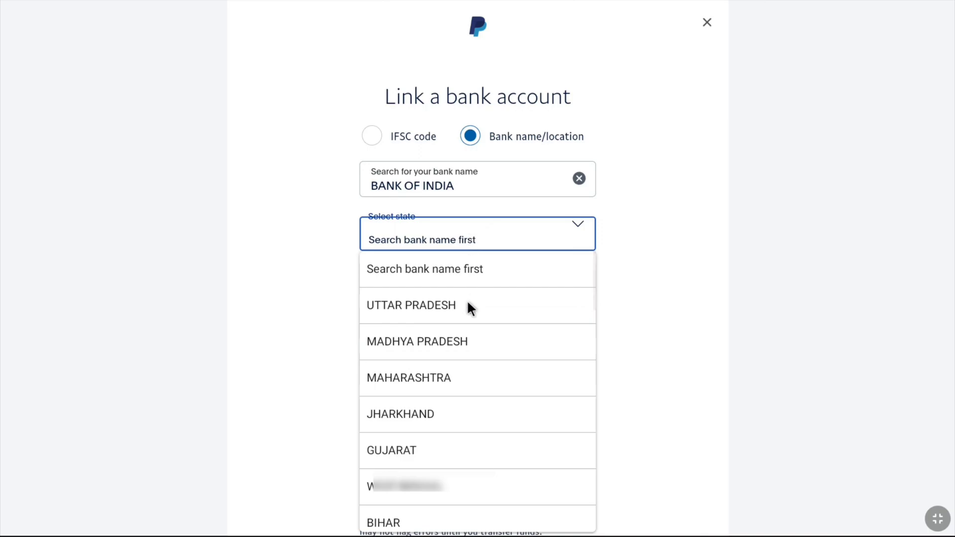
scroll(466, 300, down, 5)
click(395, 286)
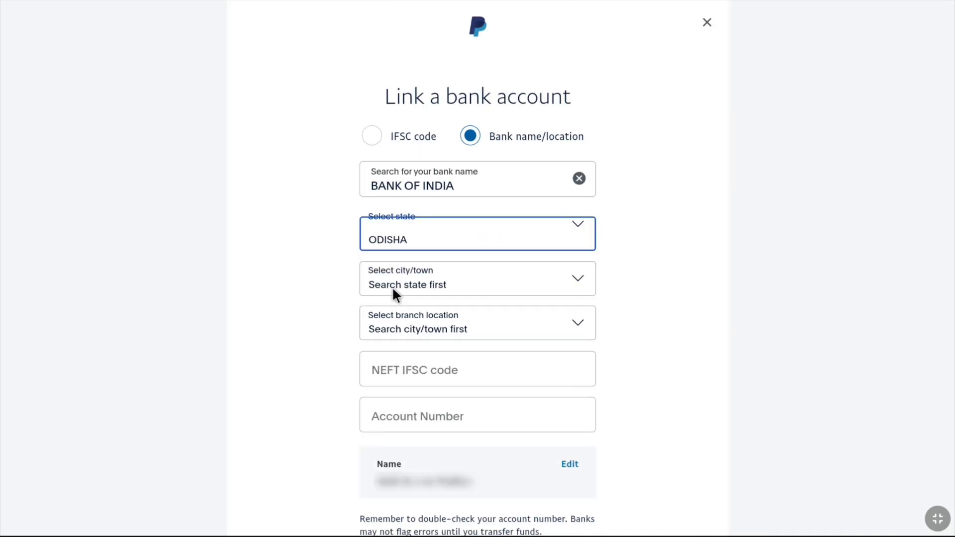
click(478, 288)
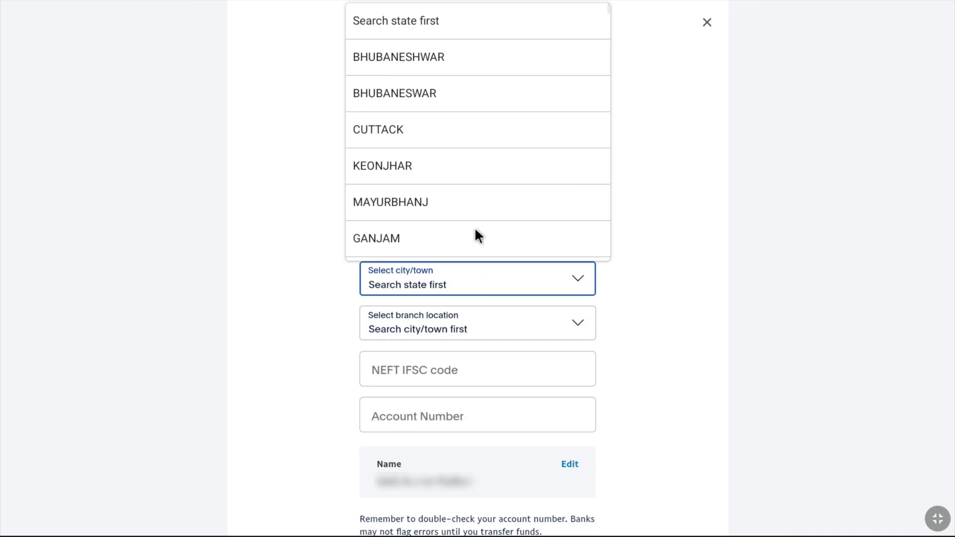
scroll(480, 146, down, 10)
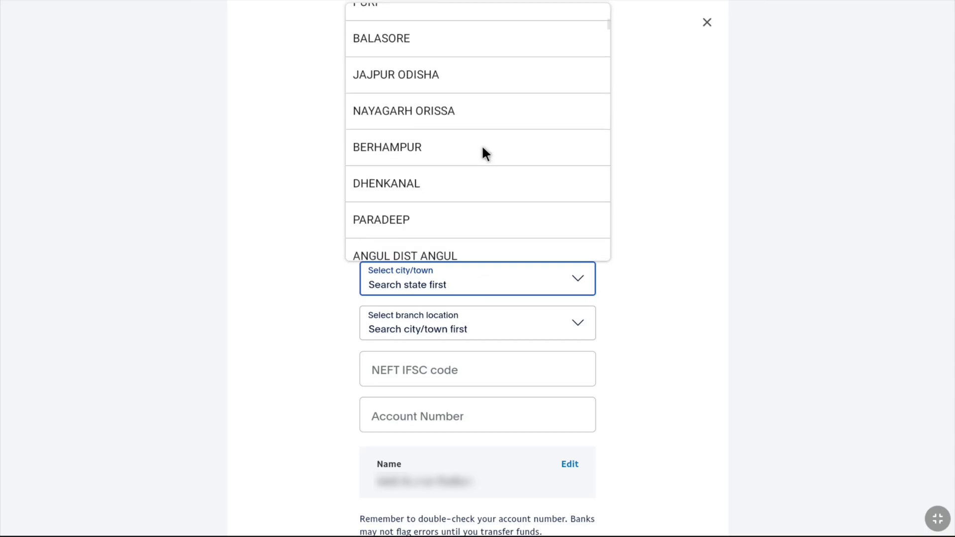
click(415, 130)
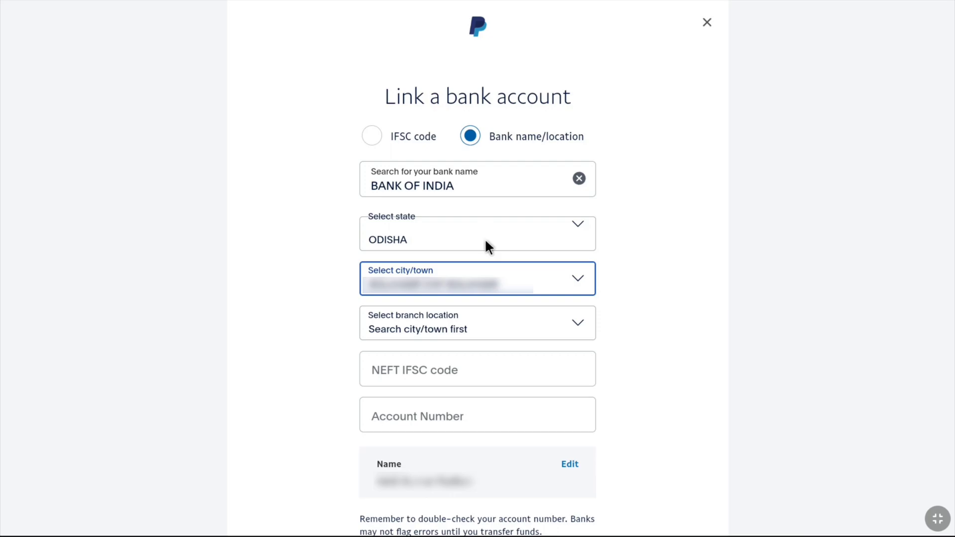
click(515, 326)
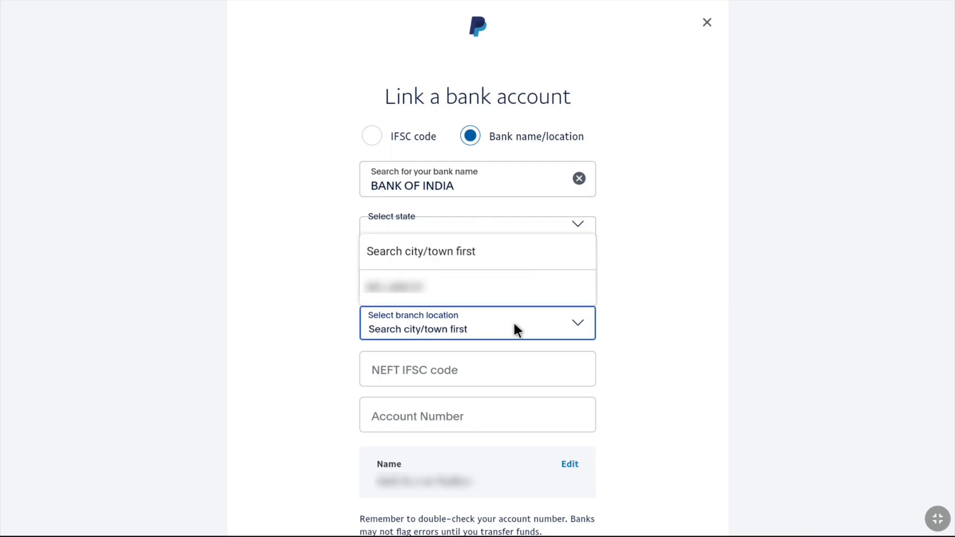
click(468, 288)
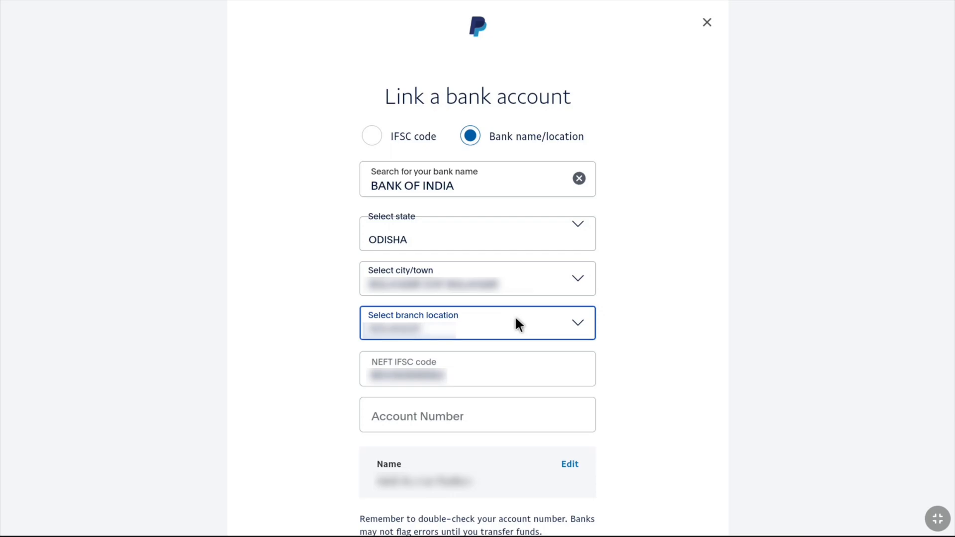
Enter the bank account number and submit the Bank of India link
scroll(510, 313, down, 2)
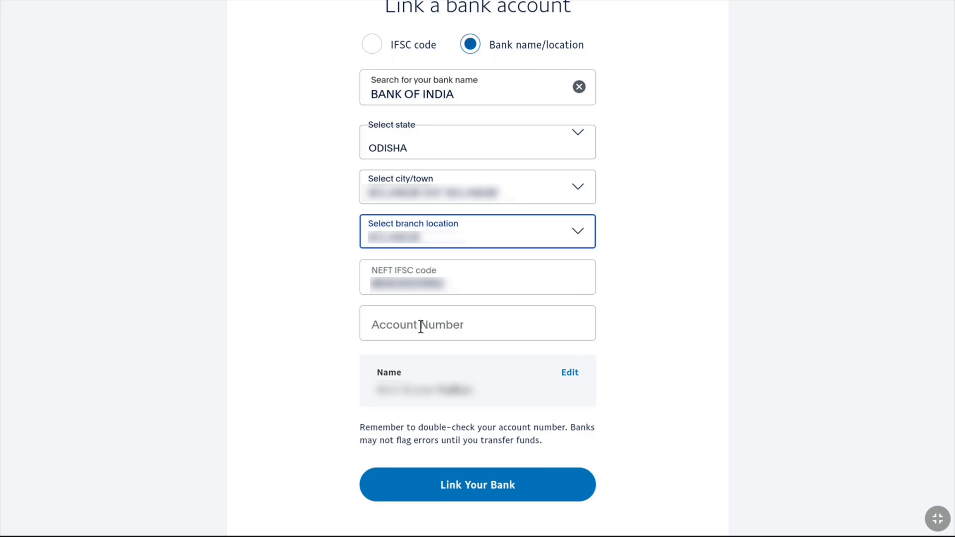
click(411, 324)
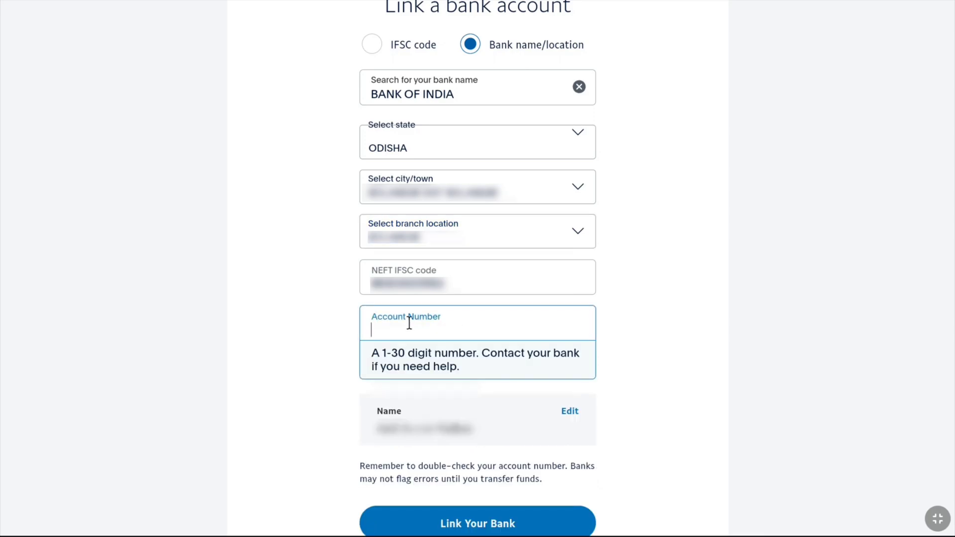
text(12345678901234)
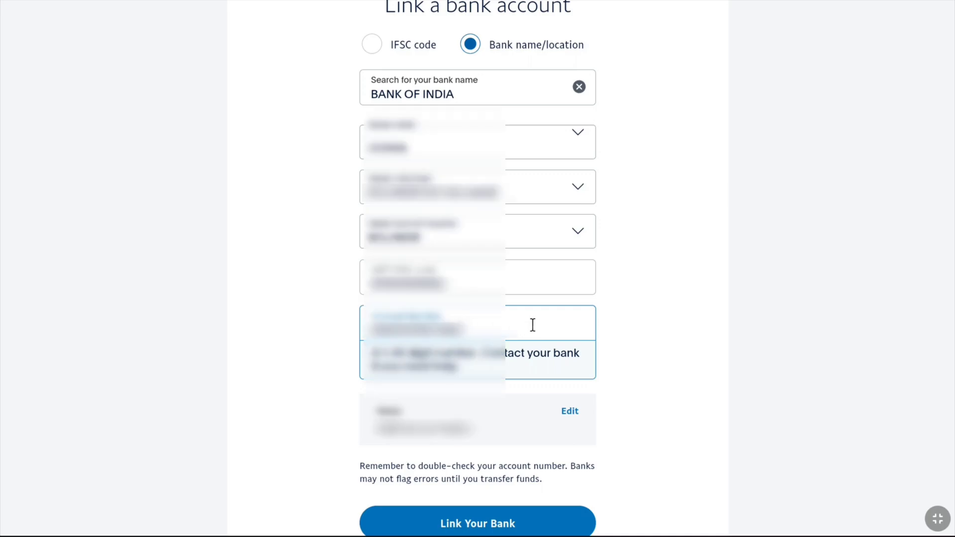
scroll(531, 324, down, 2)
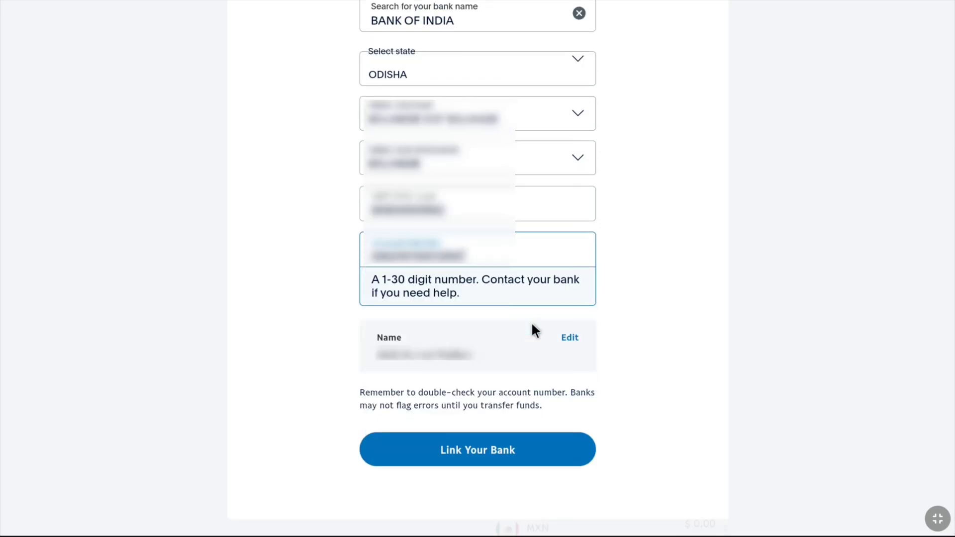
click(479, 450)
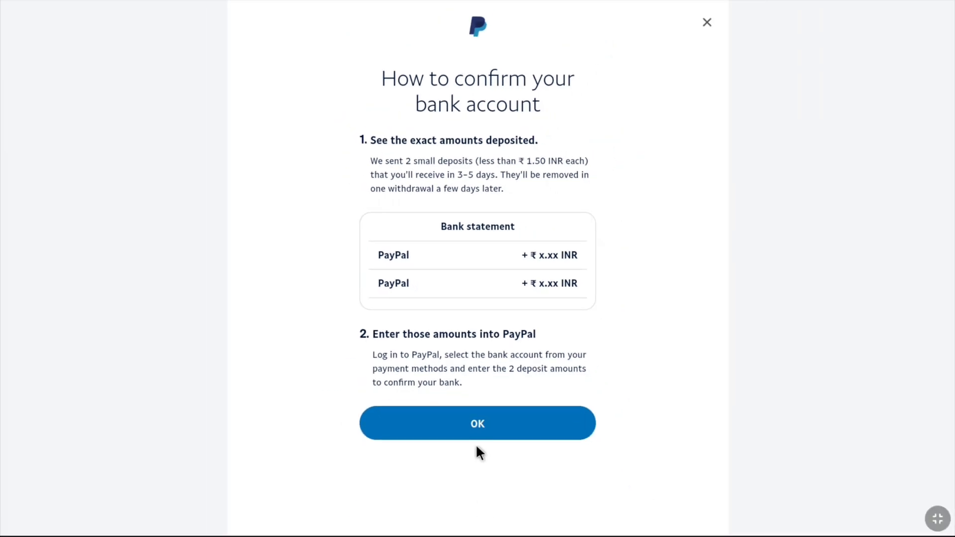
Dismiss the 'How to confirm your bank account' instructions with OK
click(476, 430)
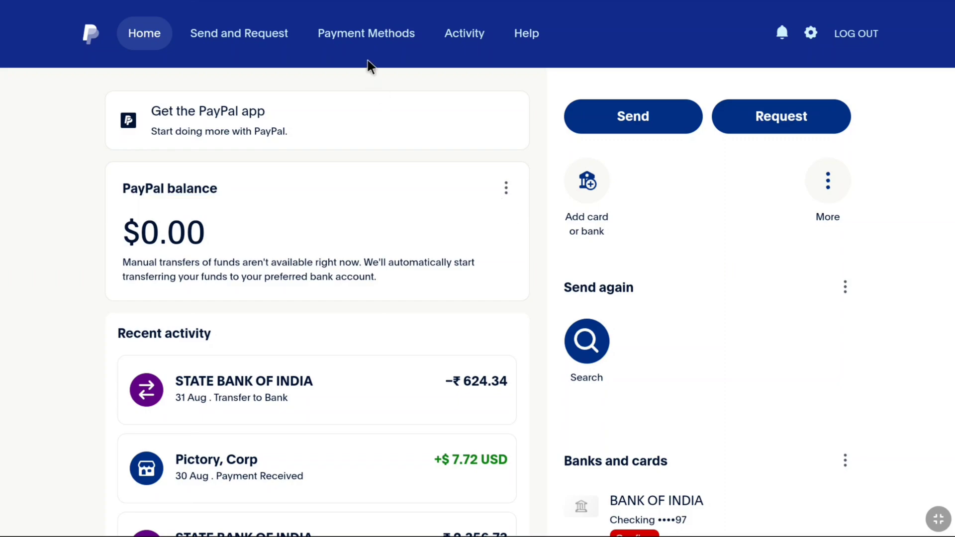
Open BANK OF INDIA under Banks & Cards and start confirming it
click(371, 40)
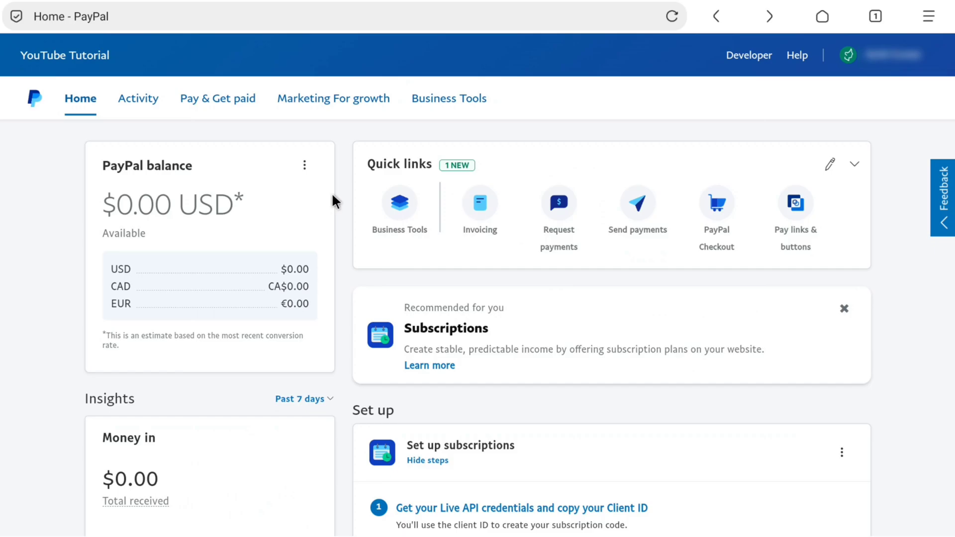
click(213, 97)
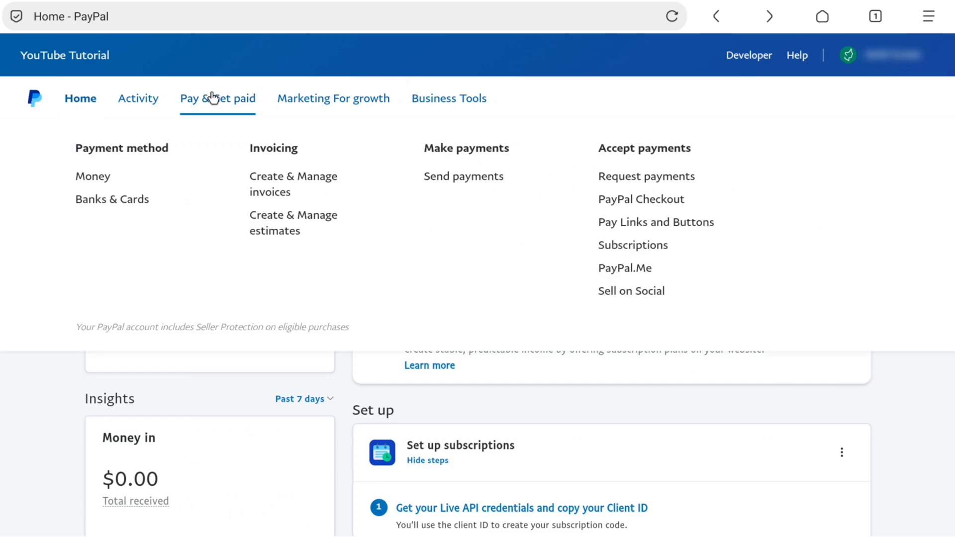
click(120, 199)
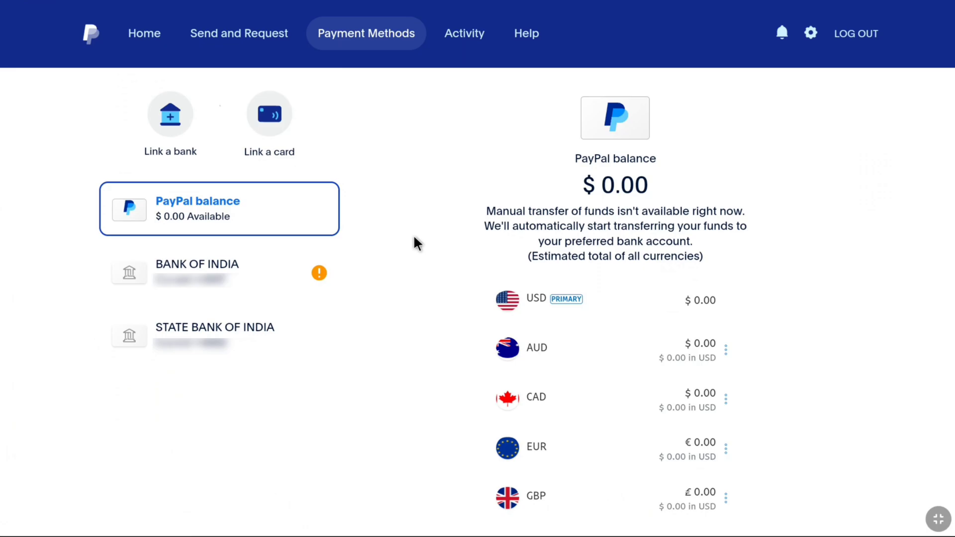
click(319, 274)
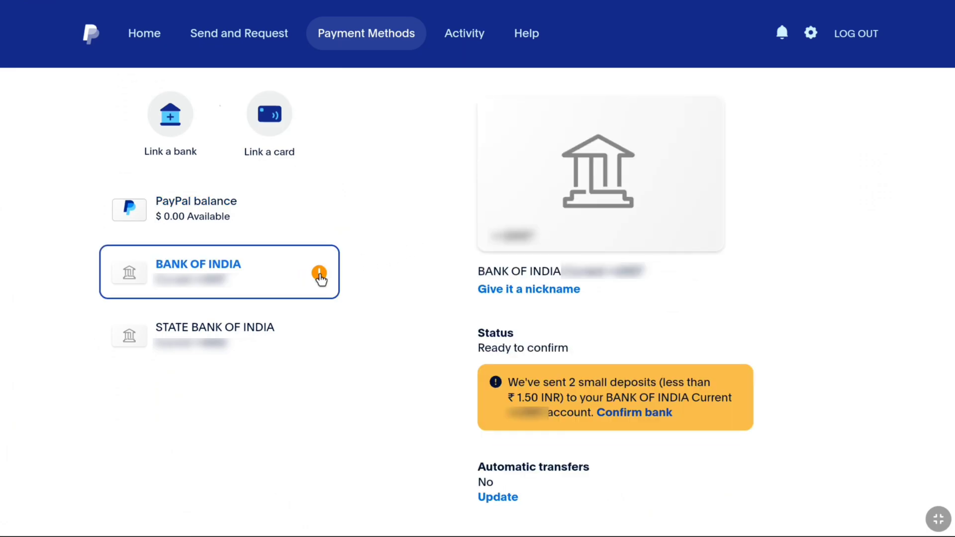
scroll(580, 268, down, 2)
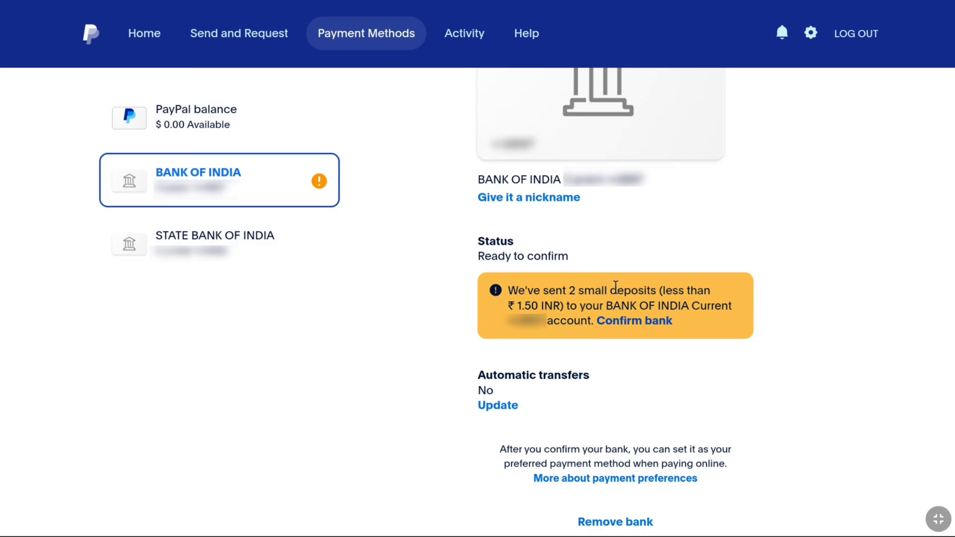
click(632, 323)
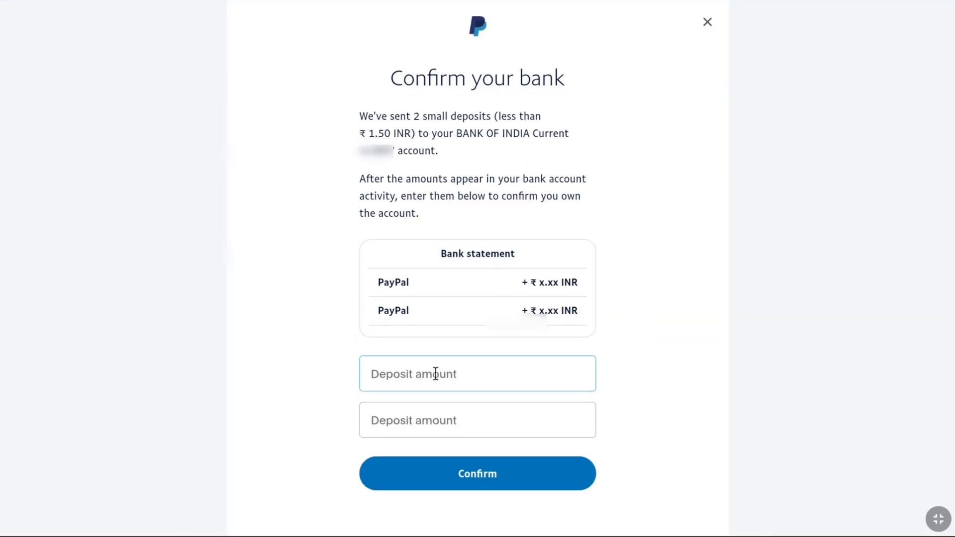
Confirm Bank of India with deposit amounts 1.20 and 1.17, then close the confirmation
click(420, 374)
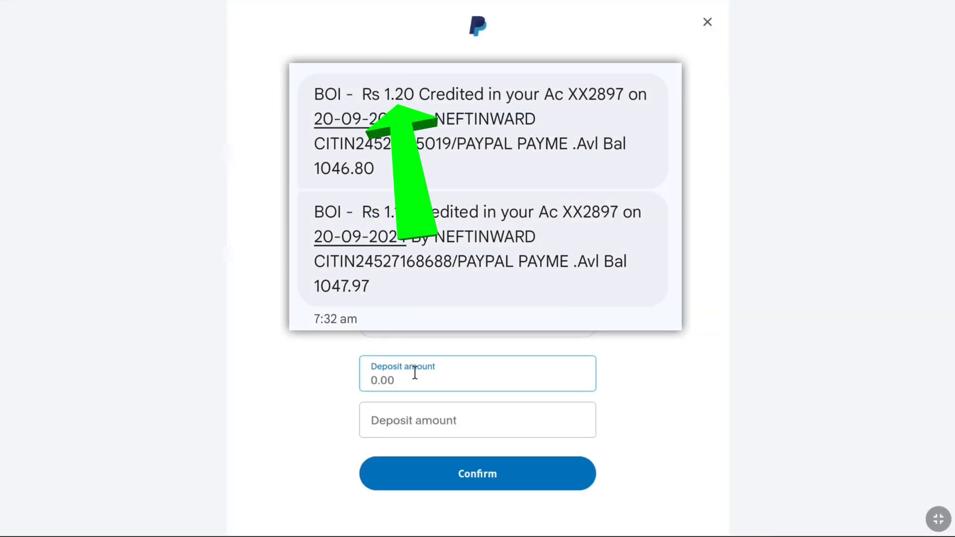
text(1.20)
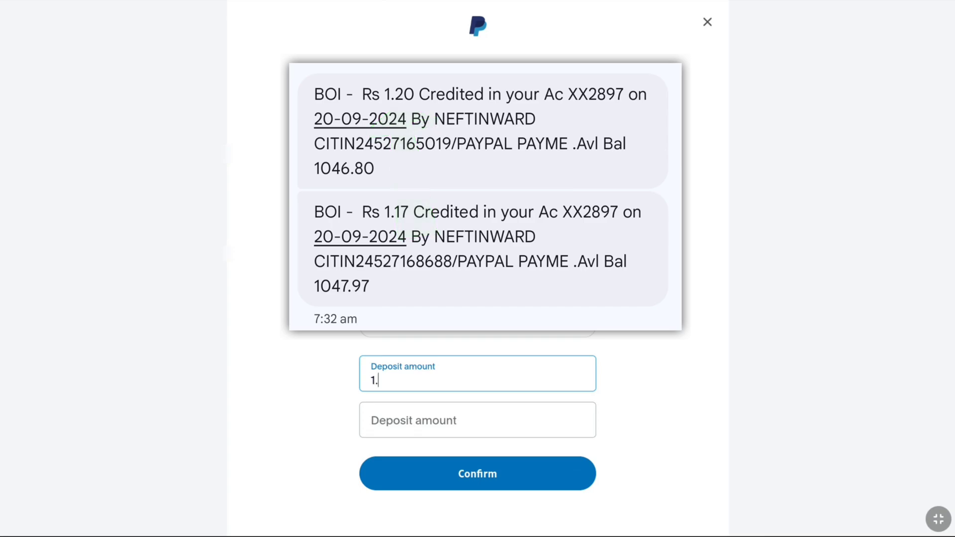
click(400, 421)
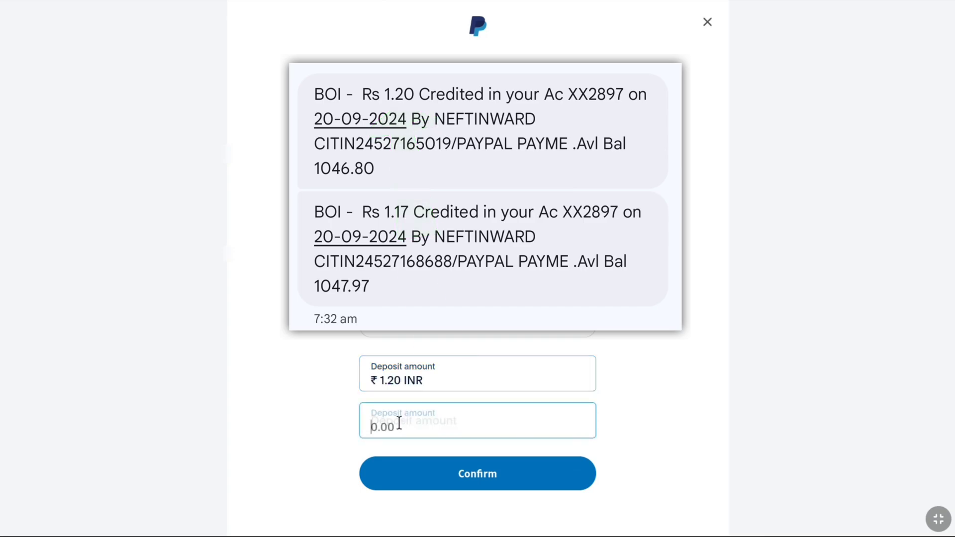
text(1.17)
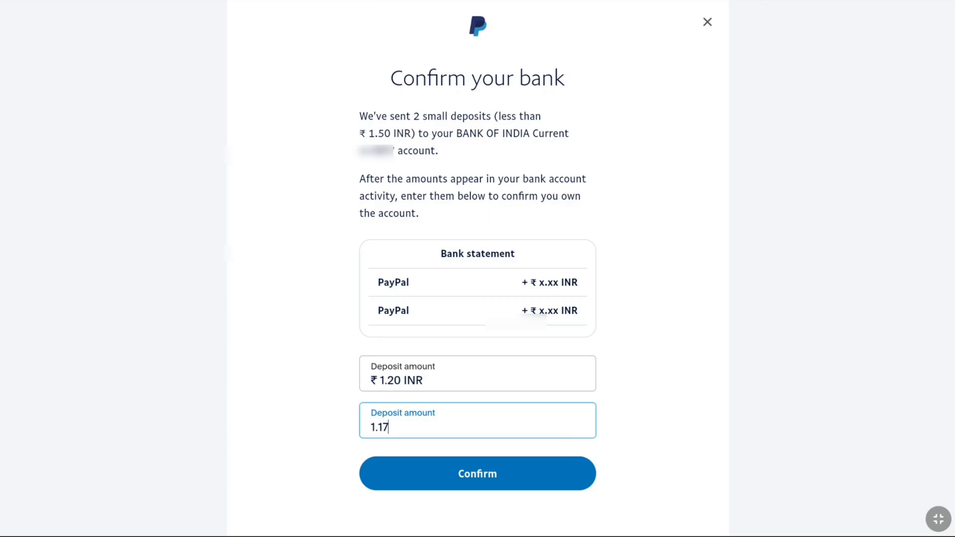
key(Tab)
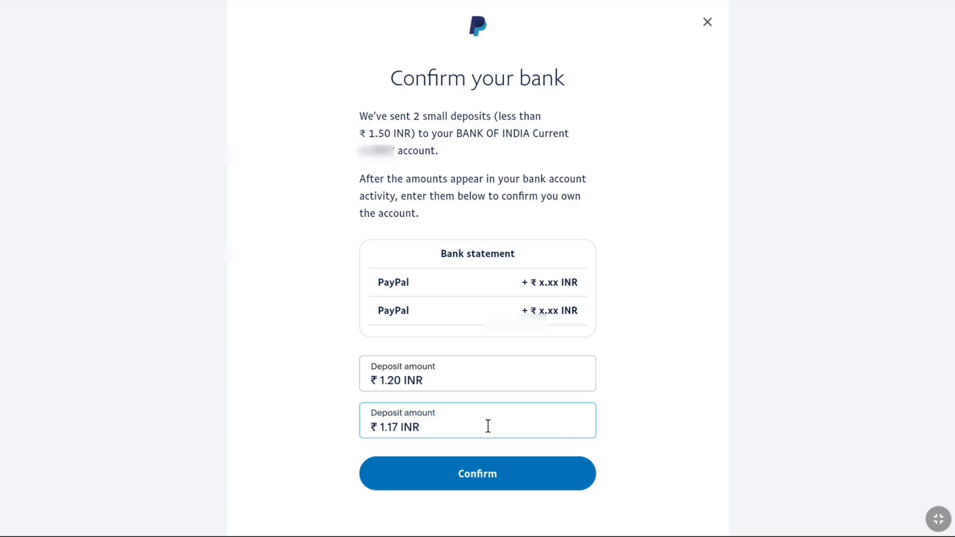
click(478, 486)
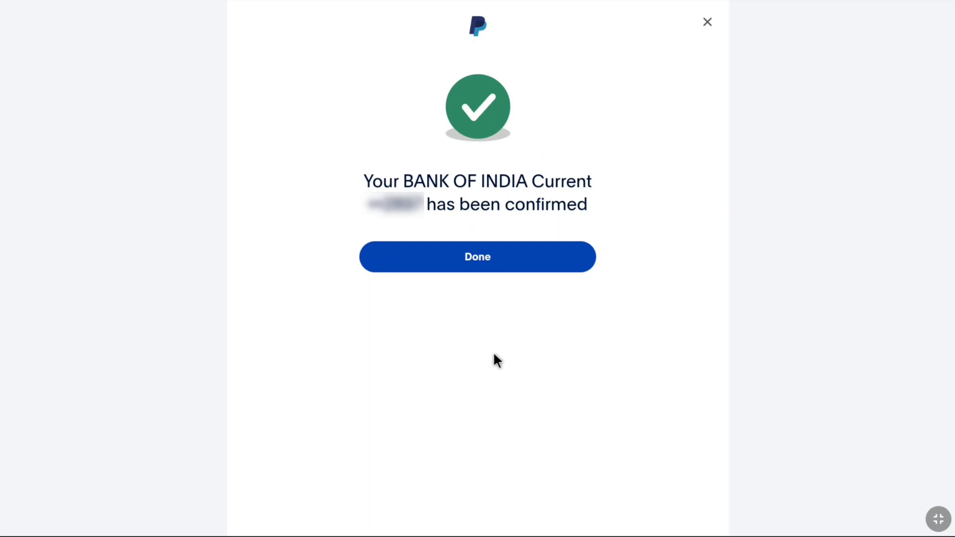
click(478, 263)
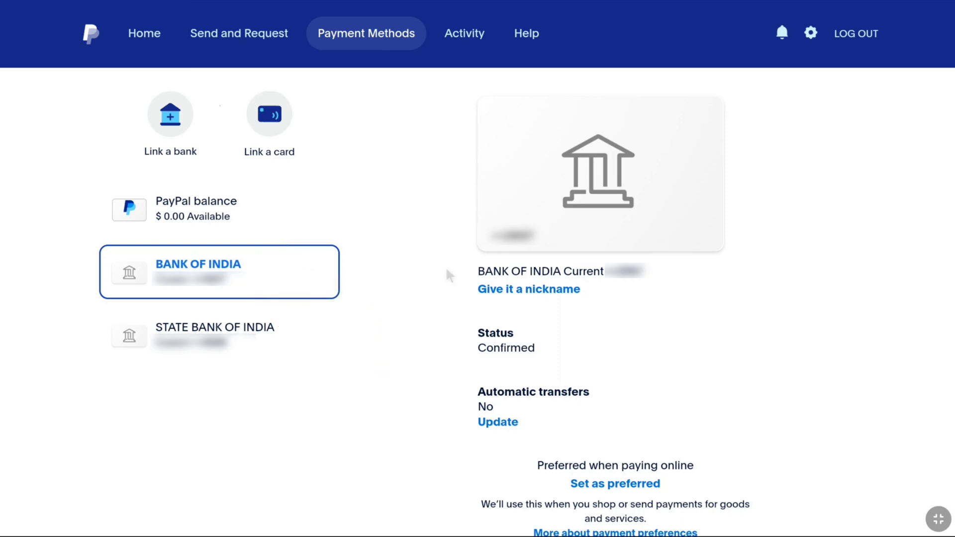
click(249, 346)
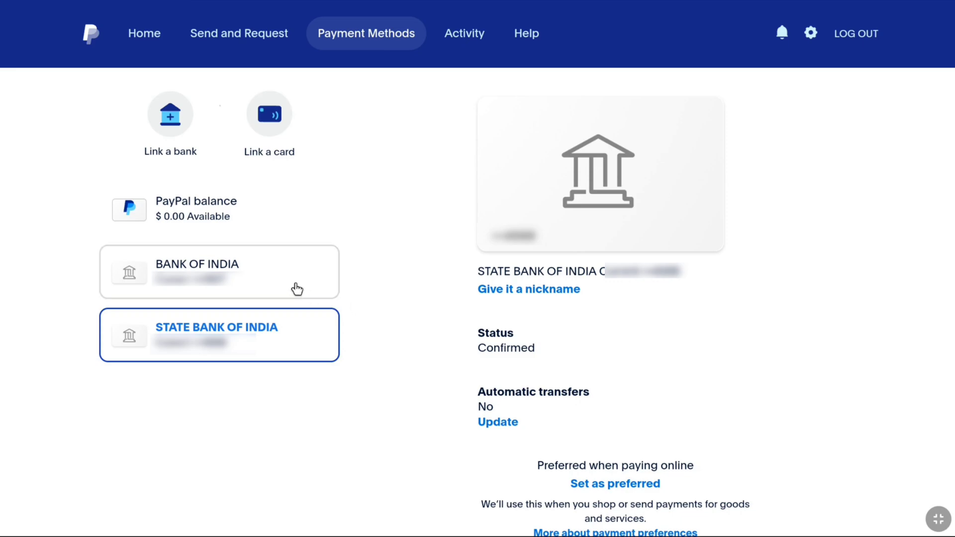
click(254, 274)
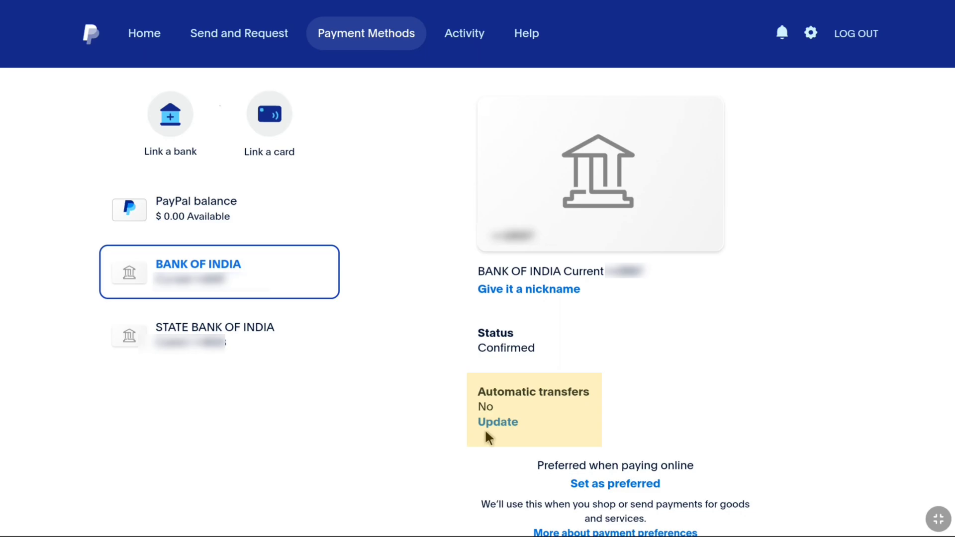
Switch automatic transfers to the BANK OF INDIA account and save
click(498, 421)
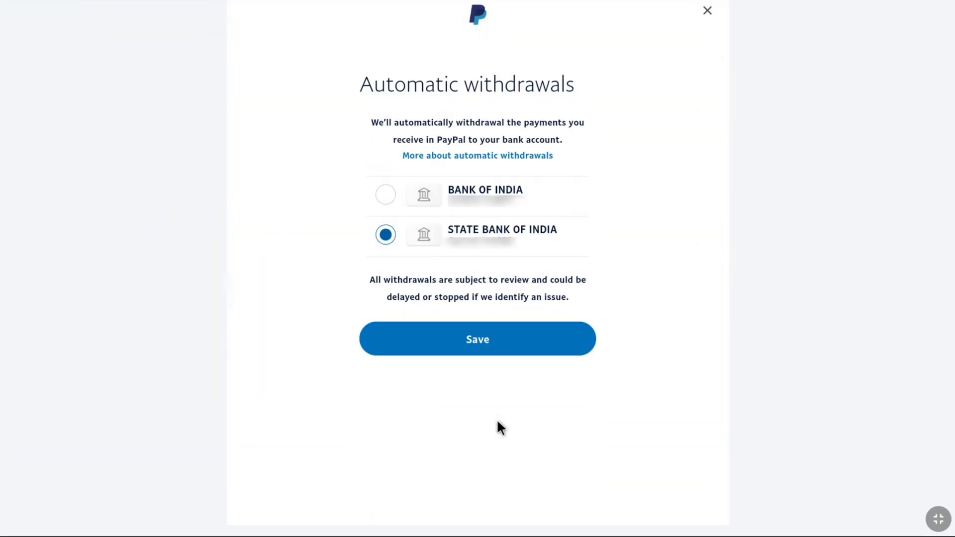
click(385, 195)
click(476, 343)
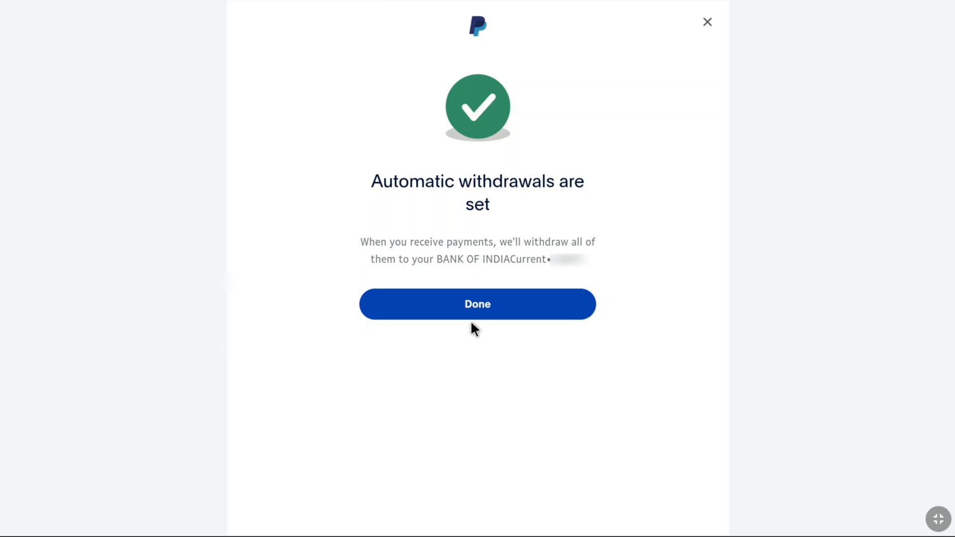
click(474, 311)
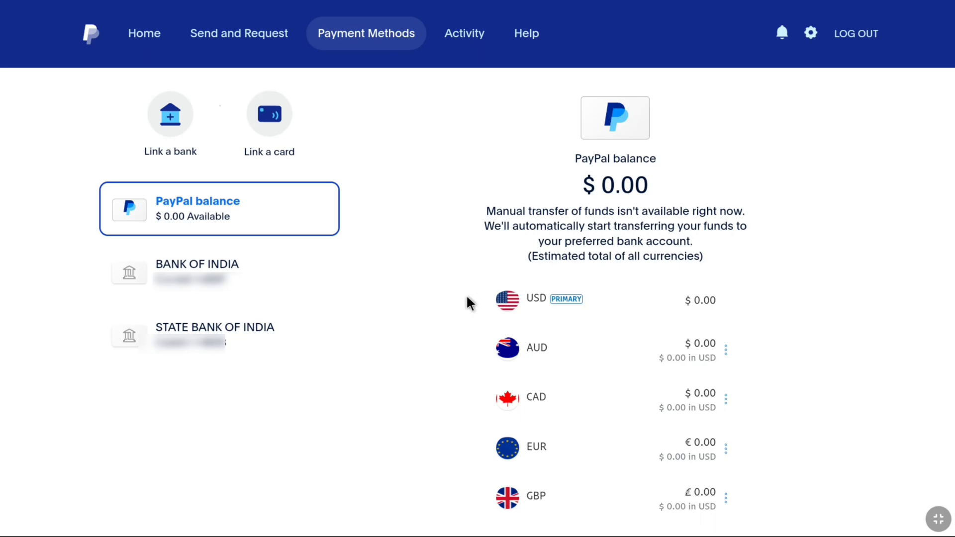
Remove the State Bank of India current account, accepting the pending-transactions warning, leaving only Bank of India
click(263, 281)
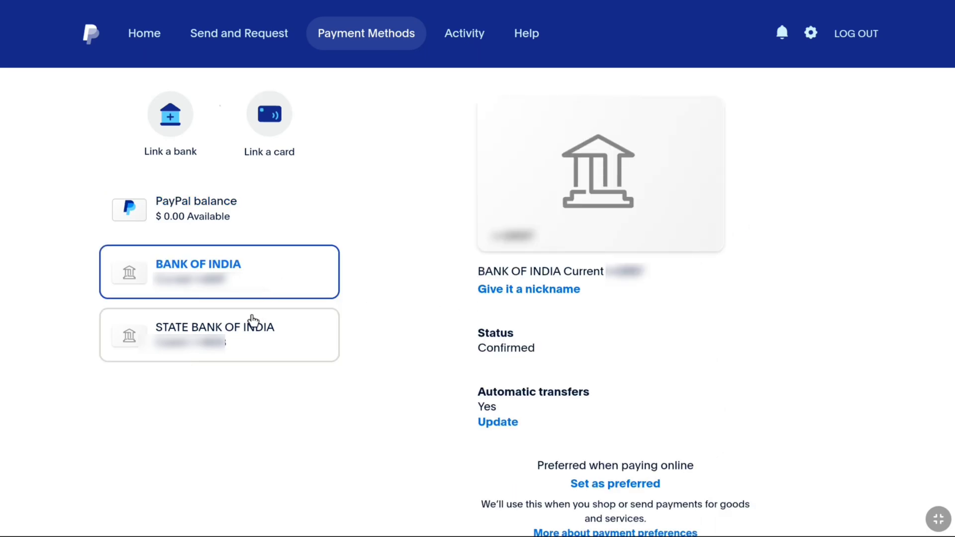
click(242, 335)
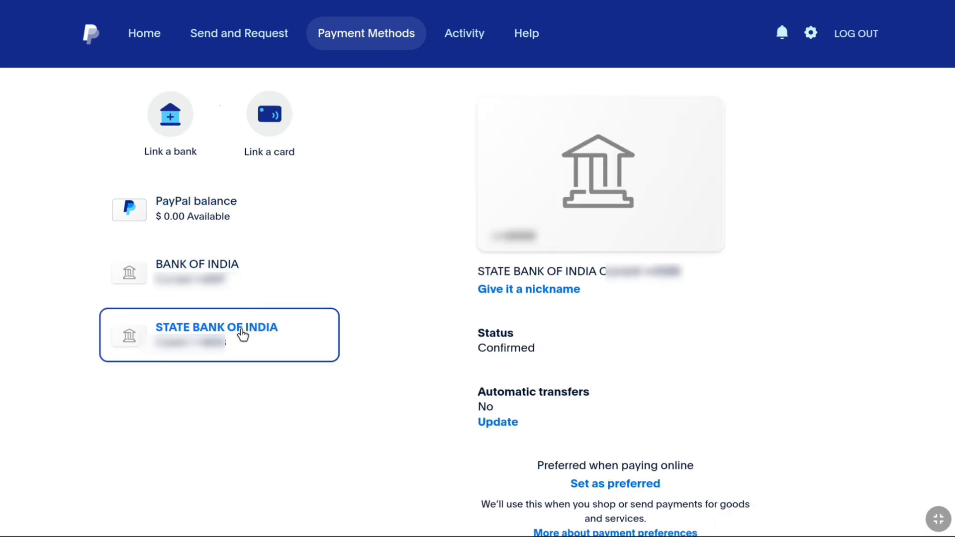
scroll(519, 401, down, 4)
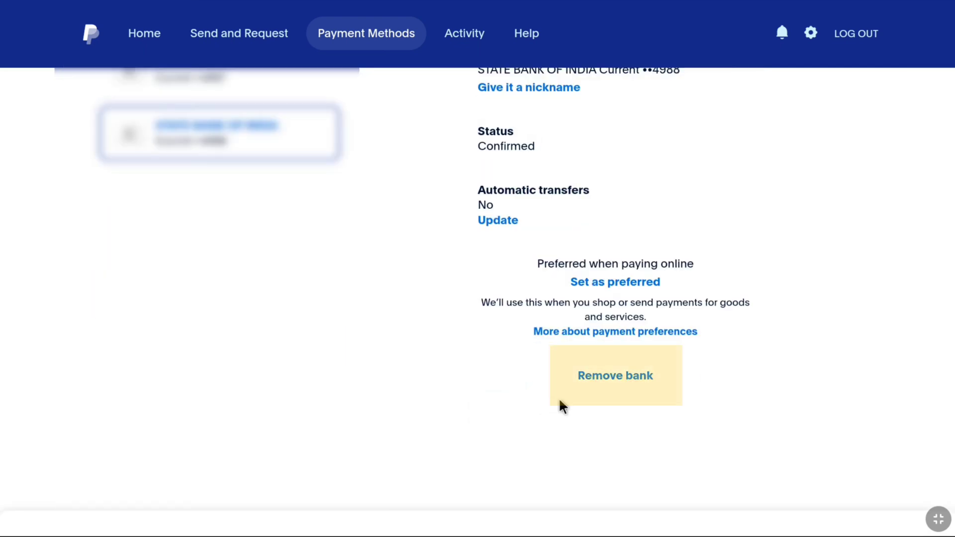
click(607, 383)
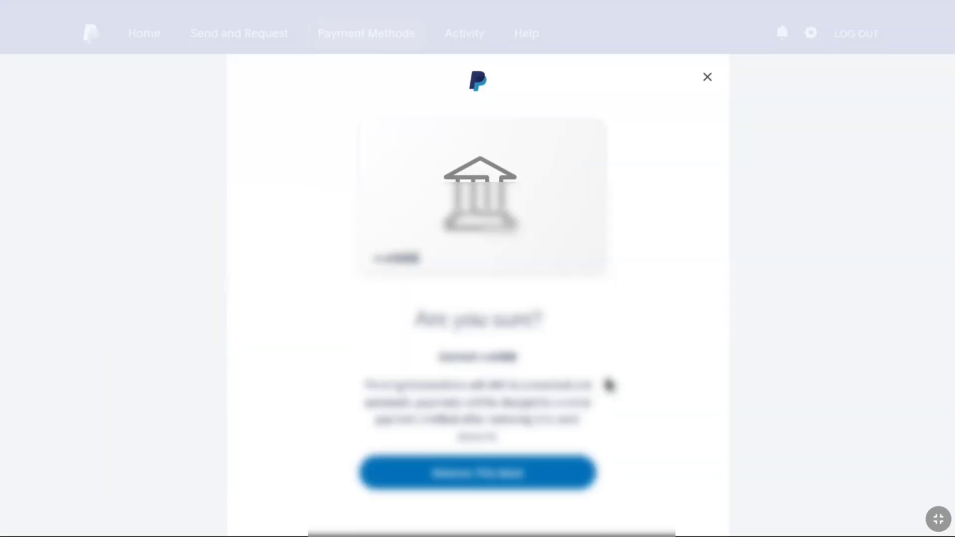
drag(367, 331, 508, 383)
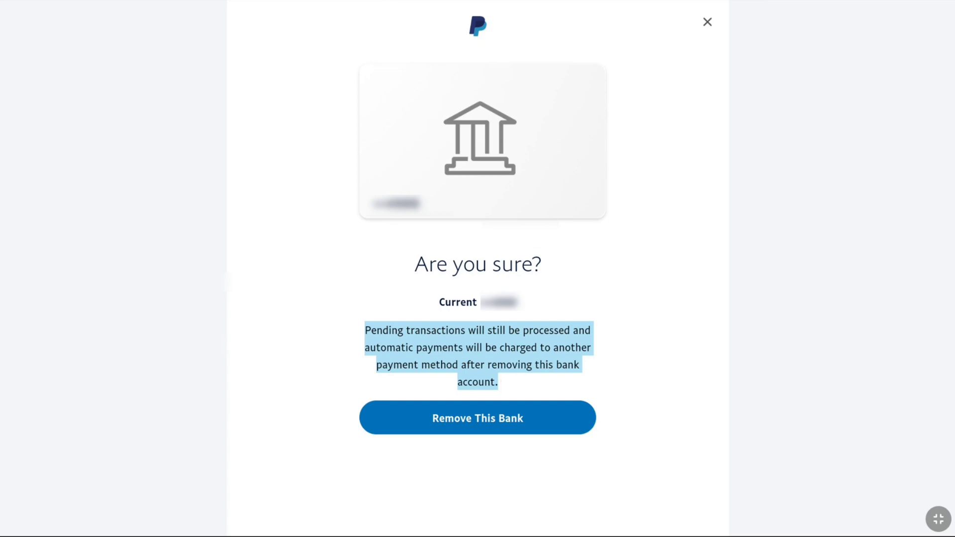
click(486, 420)
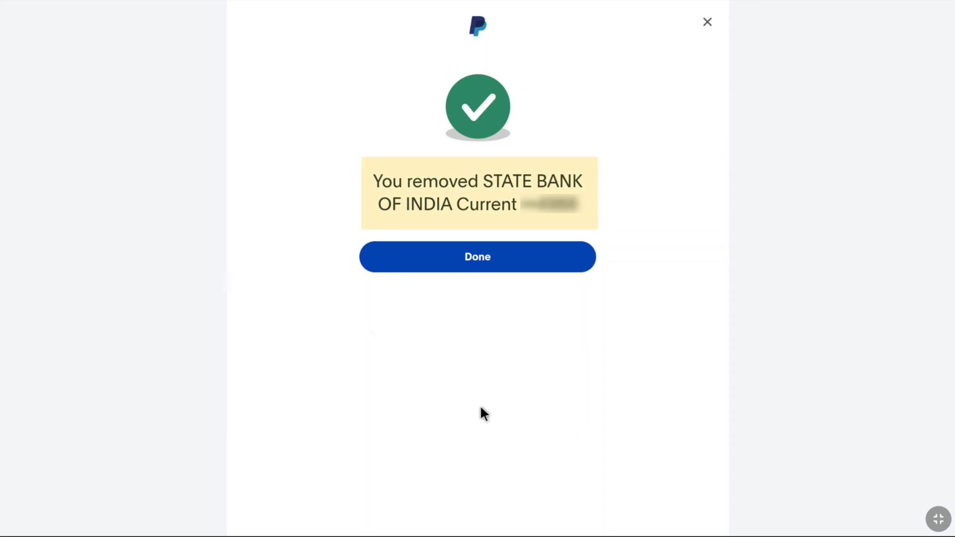
click(476, 261)
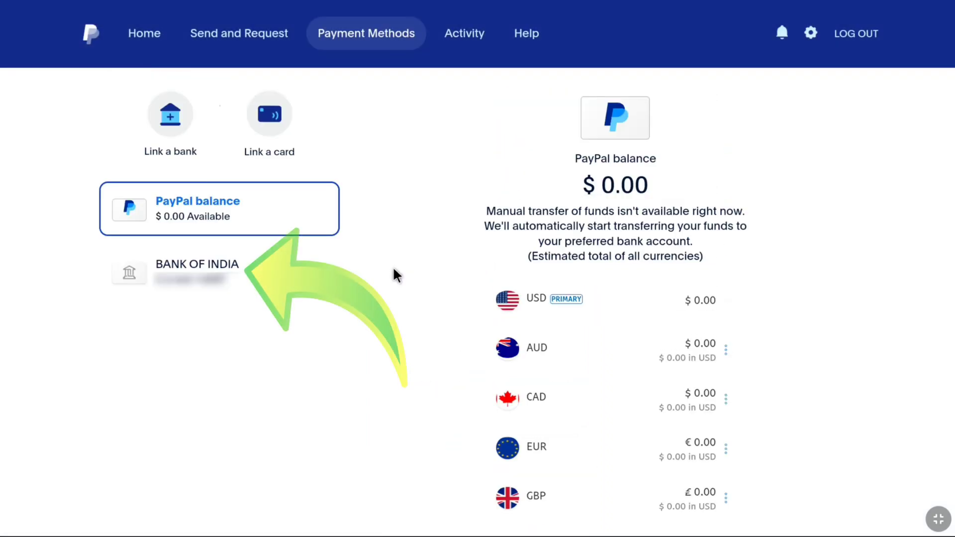